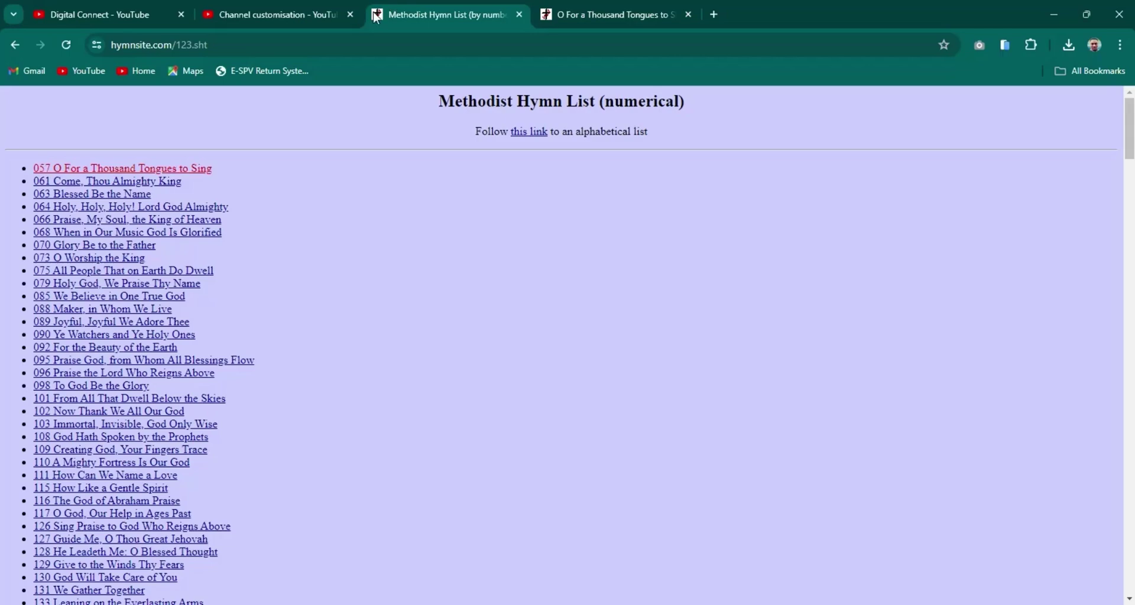
Open hymn 057 'O For a Thousand Tongues to Sing' on HymnSite and select stanzas 1–7
click(104, 44)
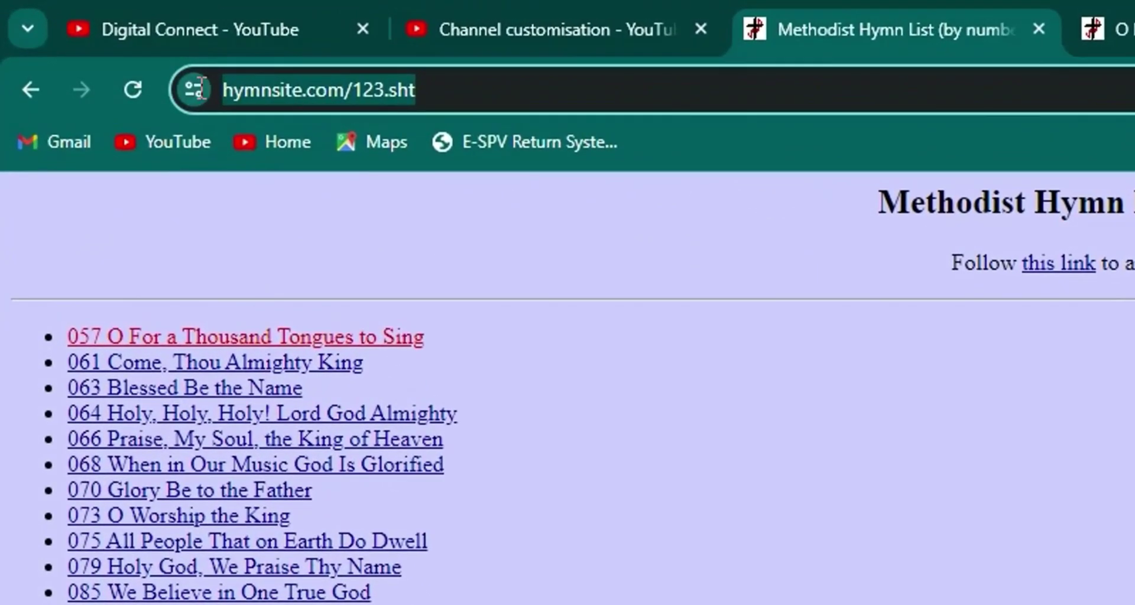
click(402, 343)
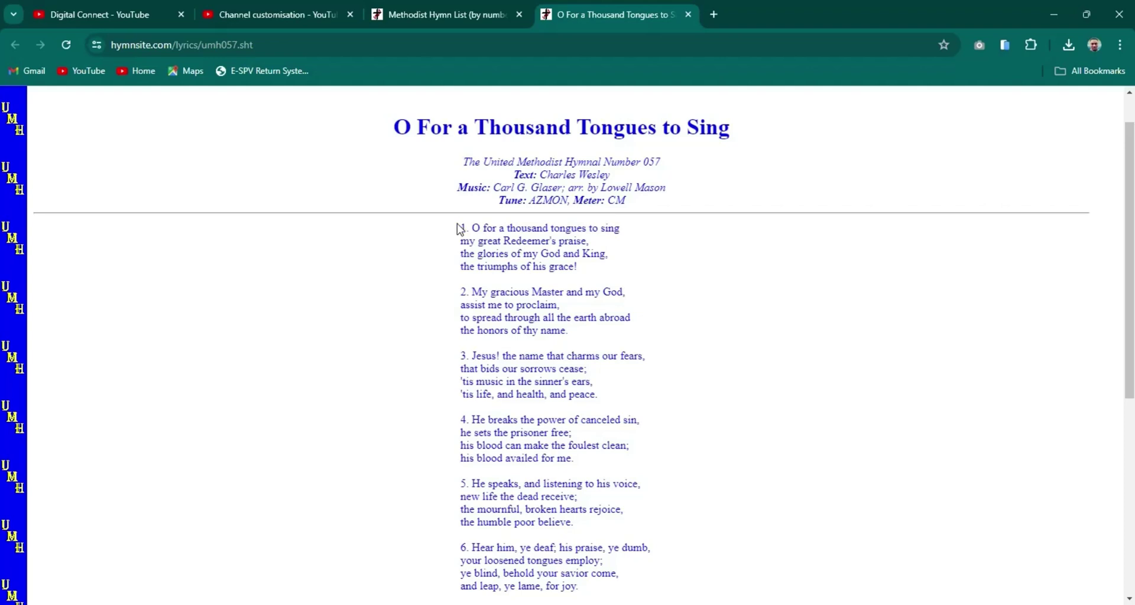
drag(459, 225, 631, 324)
key(ctrl+c)
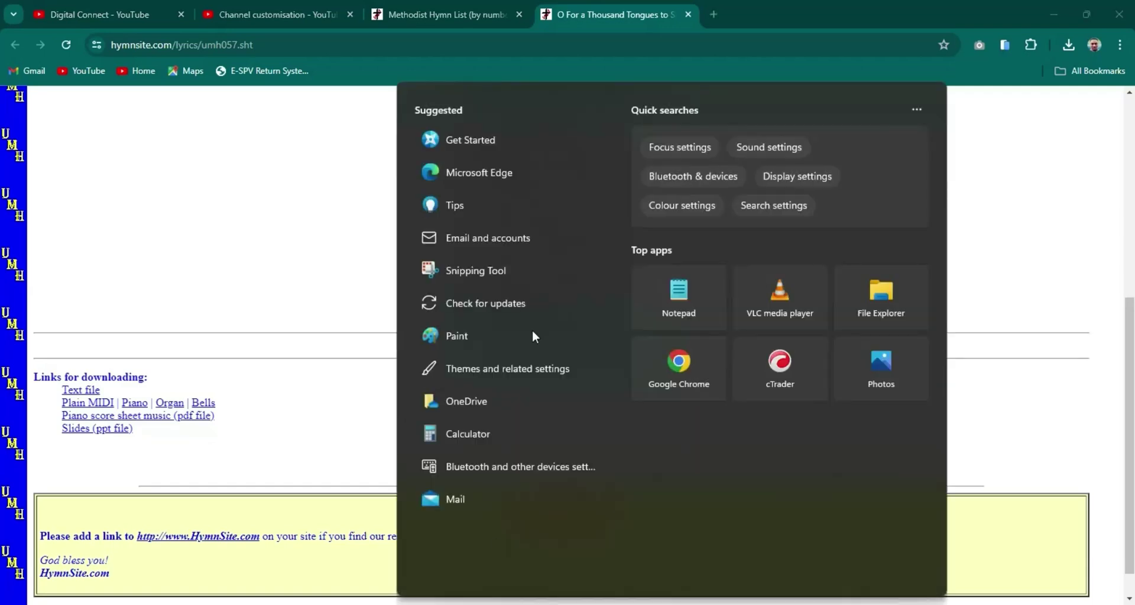
Launch Notepad, paste the hymn lyrics, and delete the first stanza's number
text(notepad)
click(710, 290)
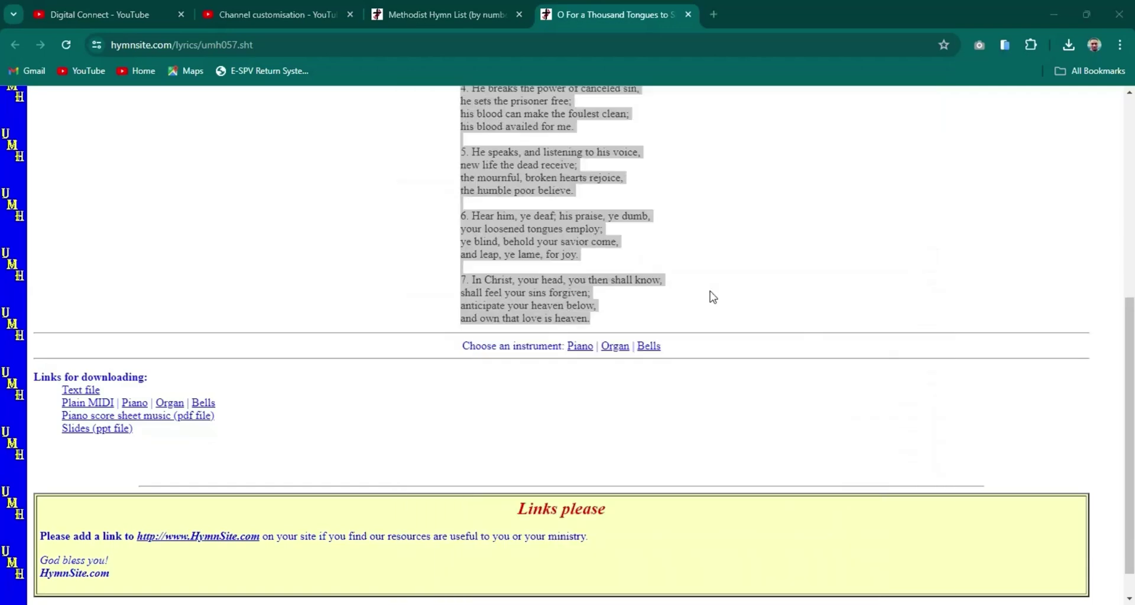
key(ctrl+v)
scroll(331, 237, up, 2)
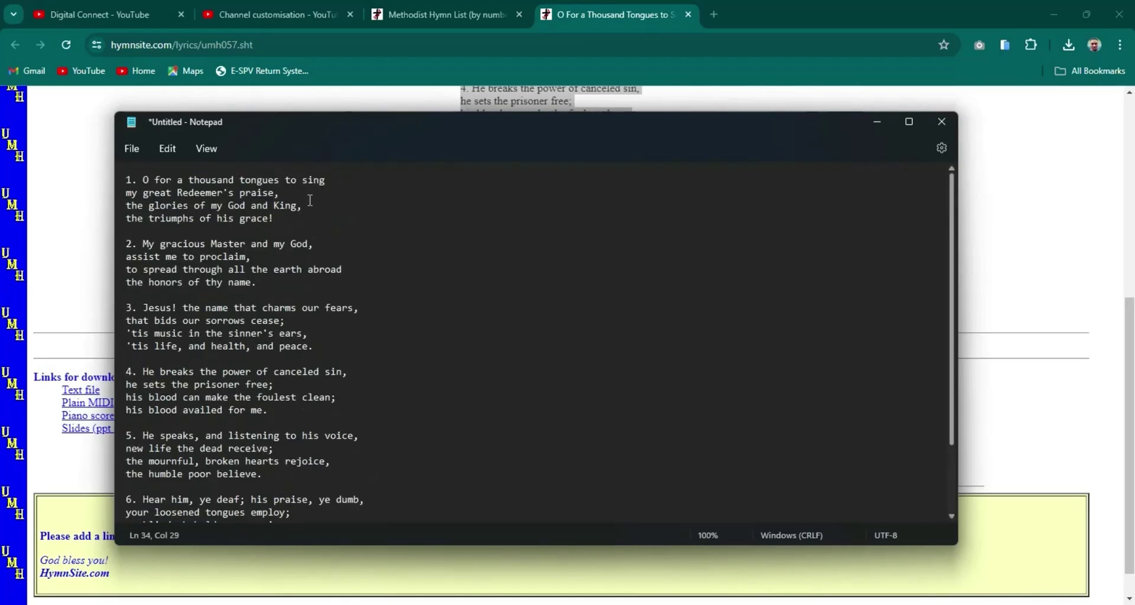
click(136, 179)
key(BackSpace)
key(BackSpace)
Save the lyrics as MHB01 on the Desktop and minimize Notepad
key(ctrl+s)
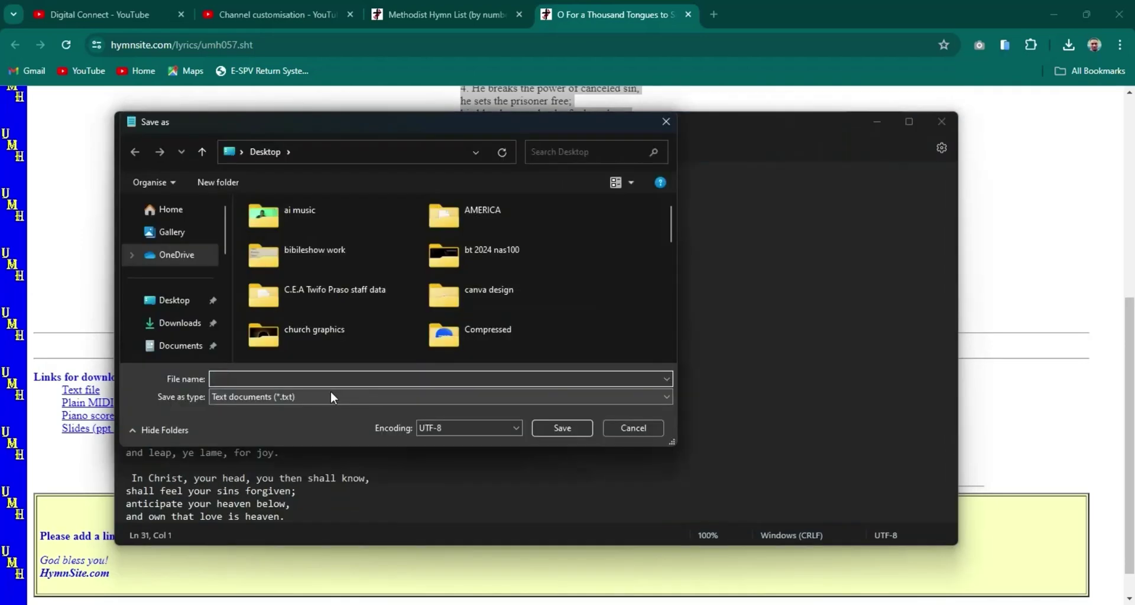
text(M)
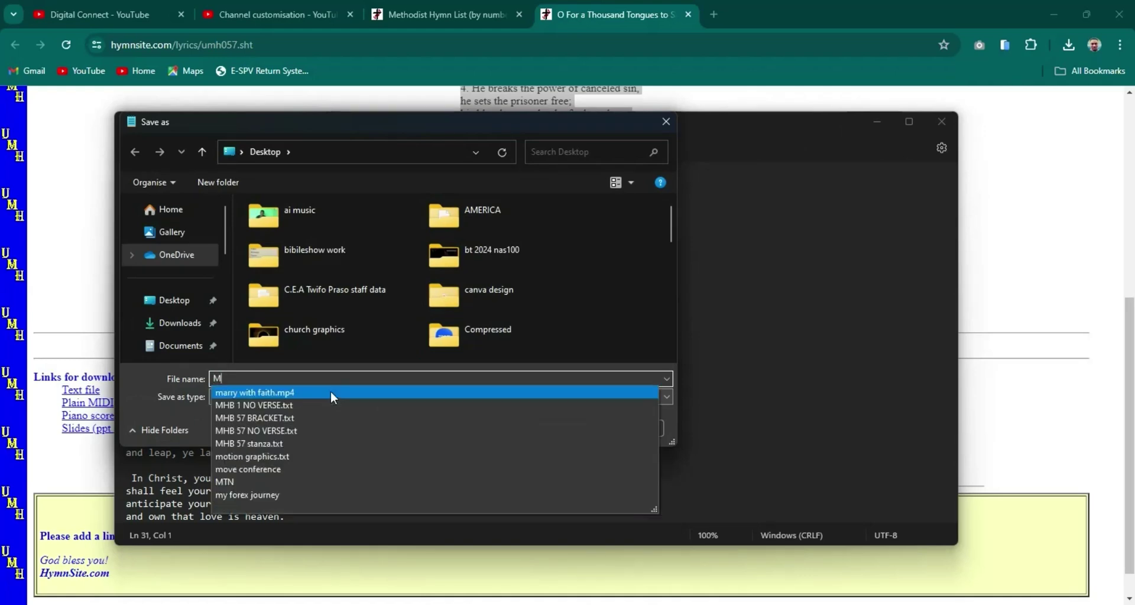
text(HB)
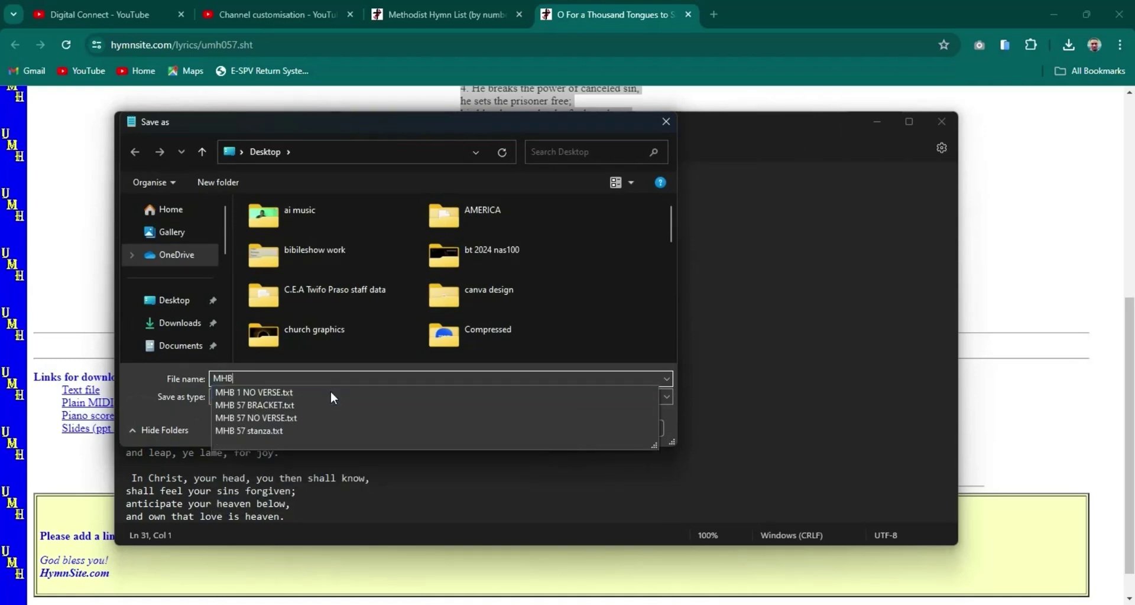
text(01)
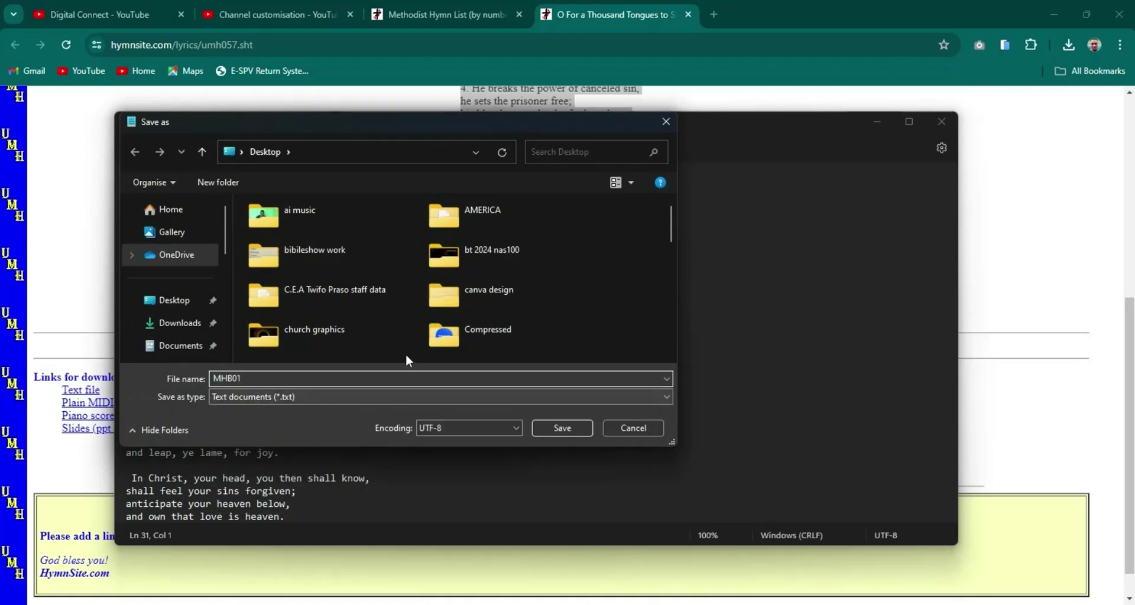
click(183, 322)
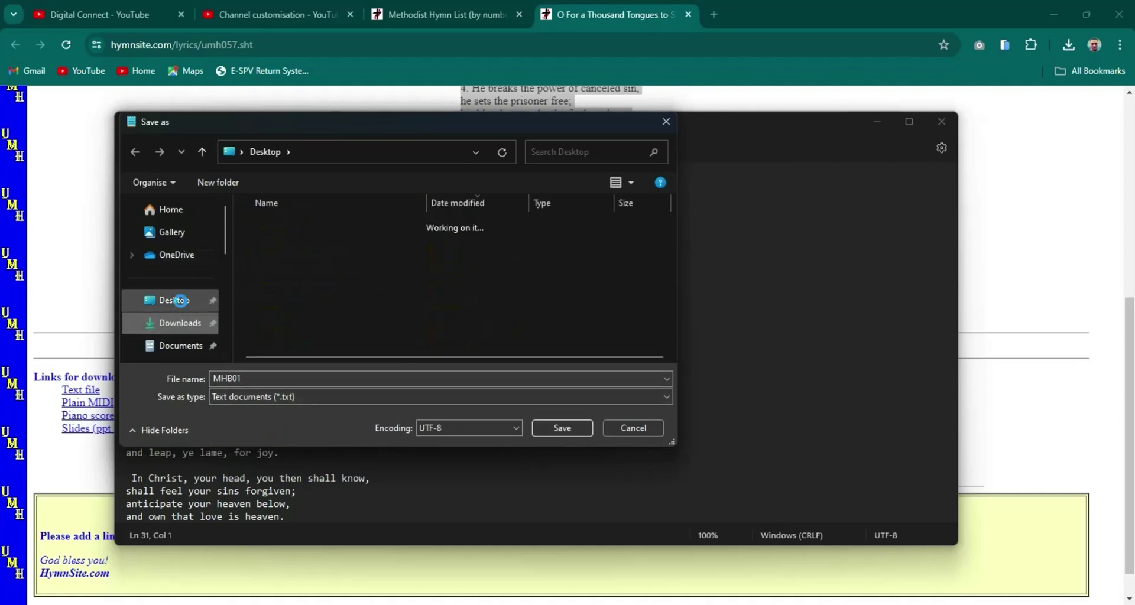
click(563, 423)
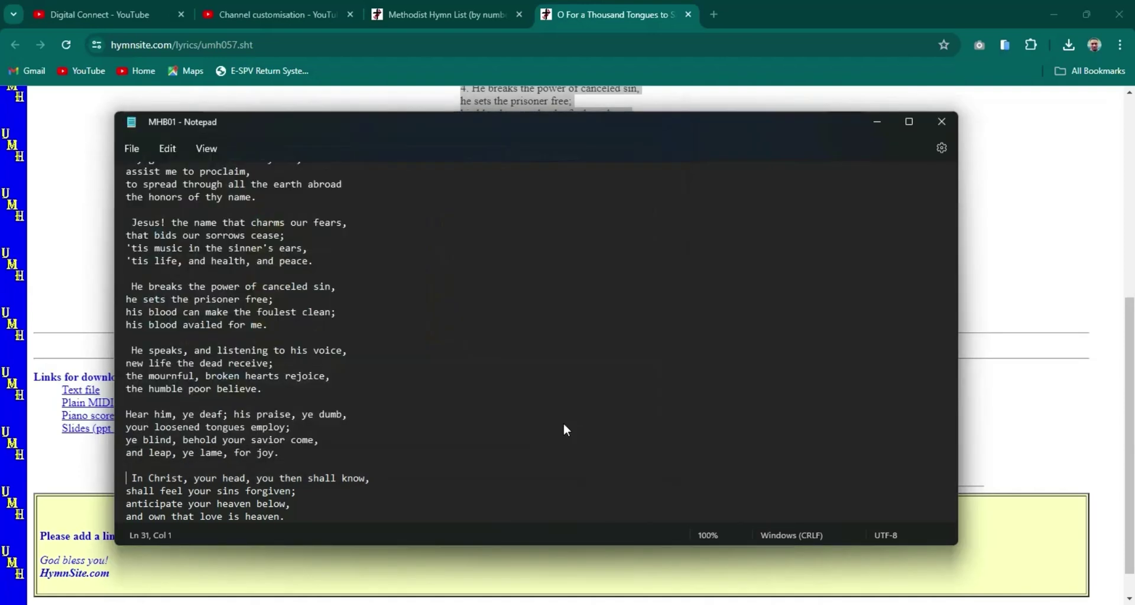
click(877, 122)
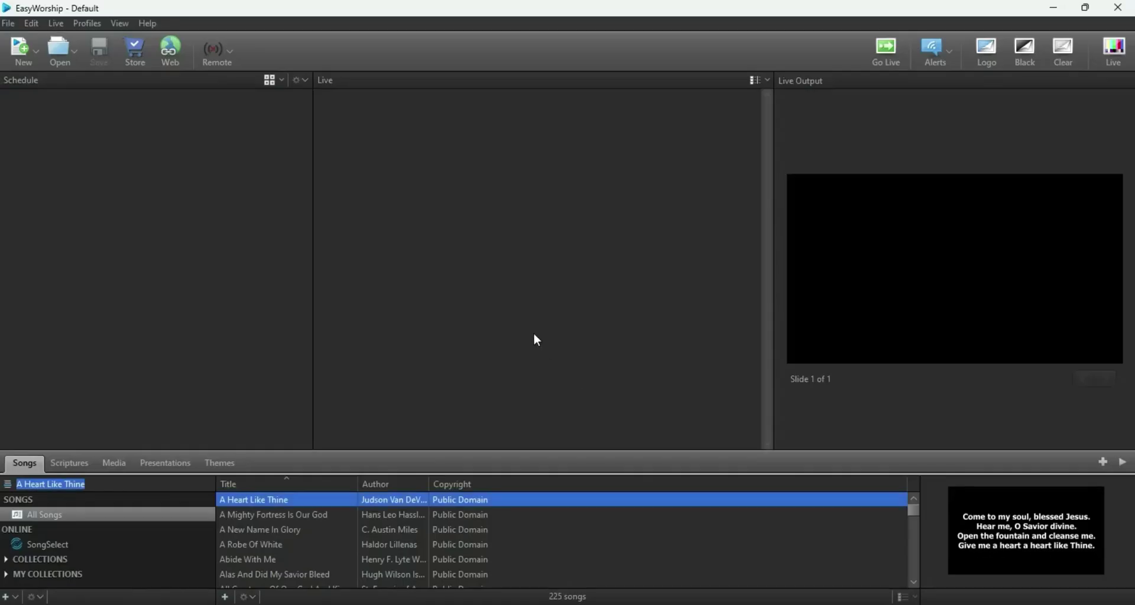
Create a new untitled song from EasyWorship's Songs library
click(535, 340)
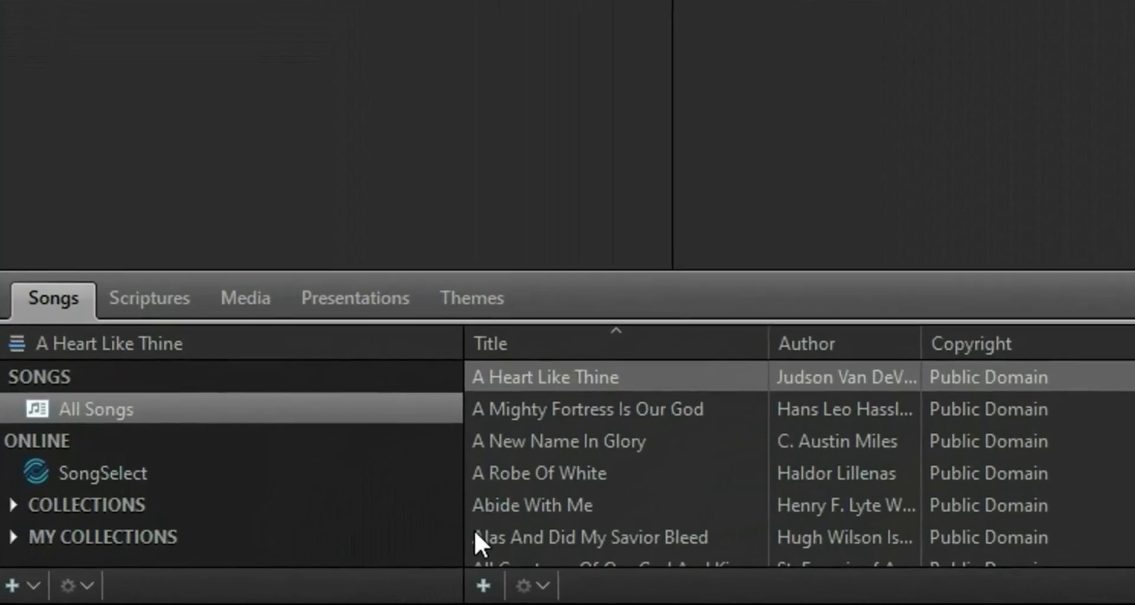
click(484, 585)
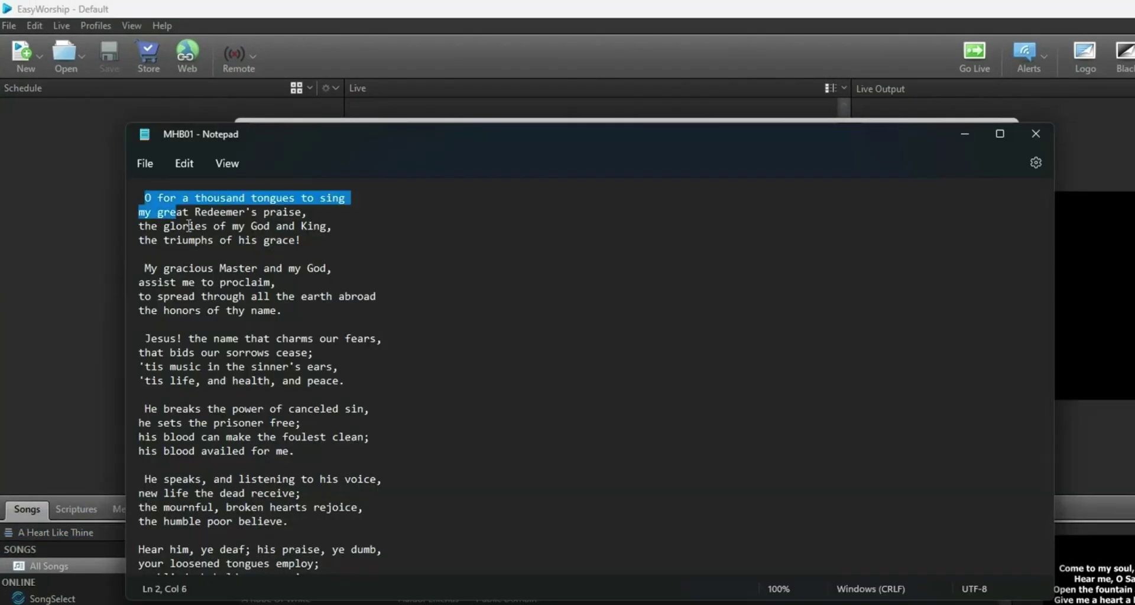
Paste the first three stanzas from Notepad into slides 1–3, then close the Song Editor
drag(195, 214, 305, 258)
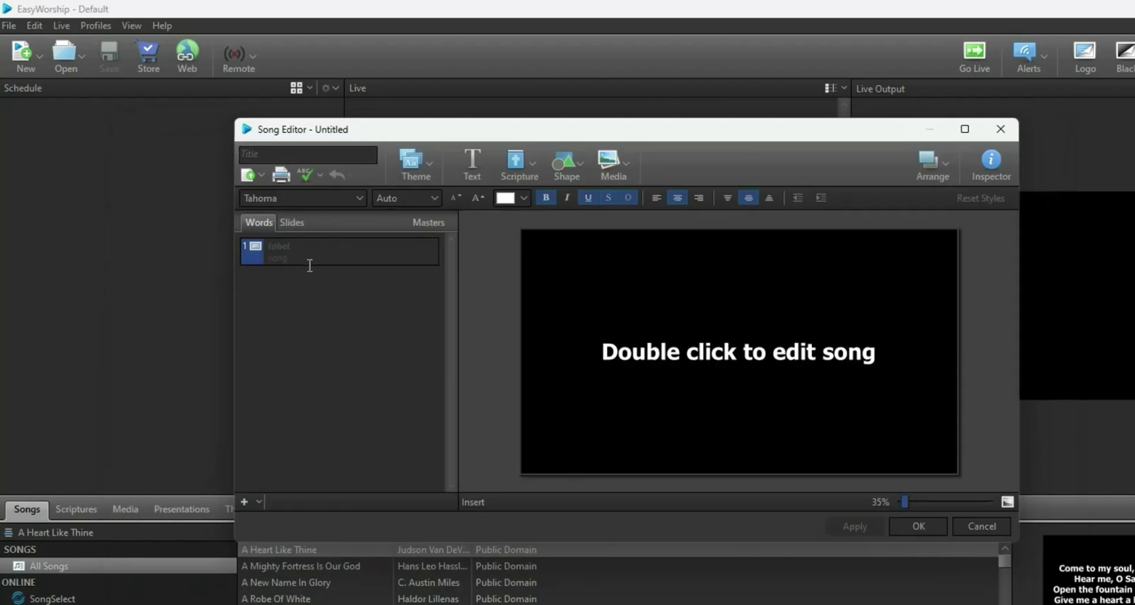
click(306, 262)
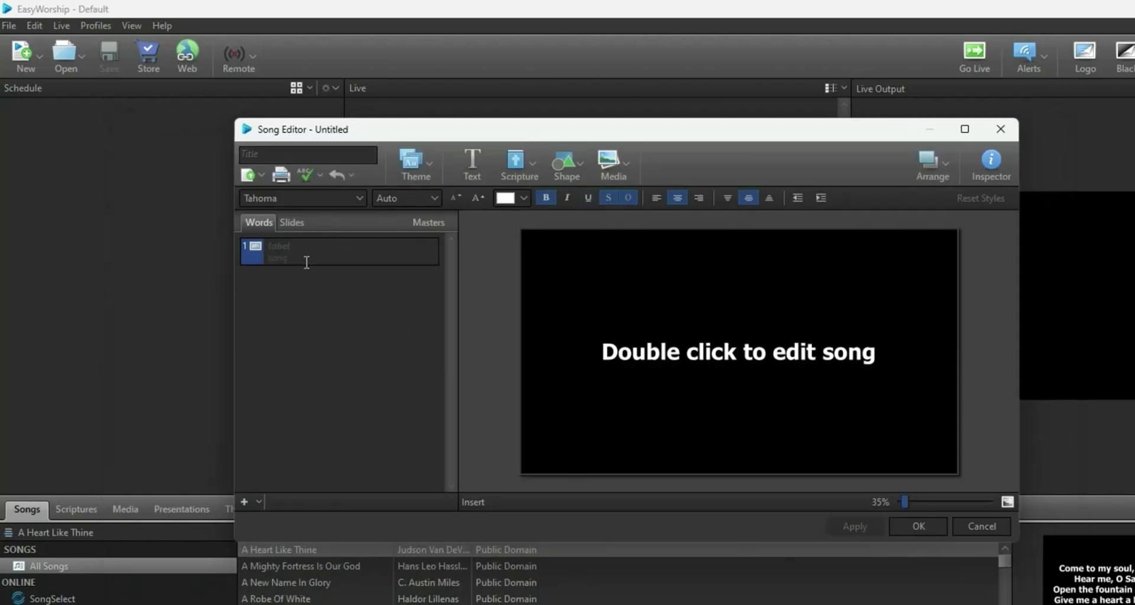
text(O for a thousand tongues to sing my great Redeemer's praise, the glories of my God and King, the triumphs of His grace!)
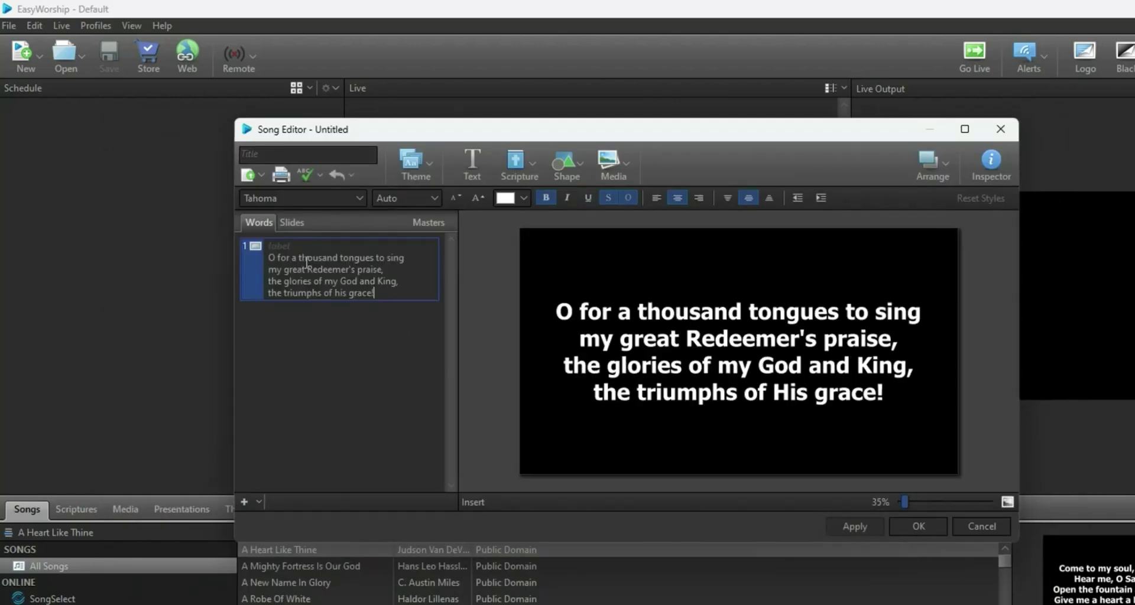
click(242, 503)
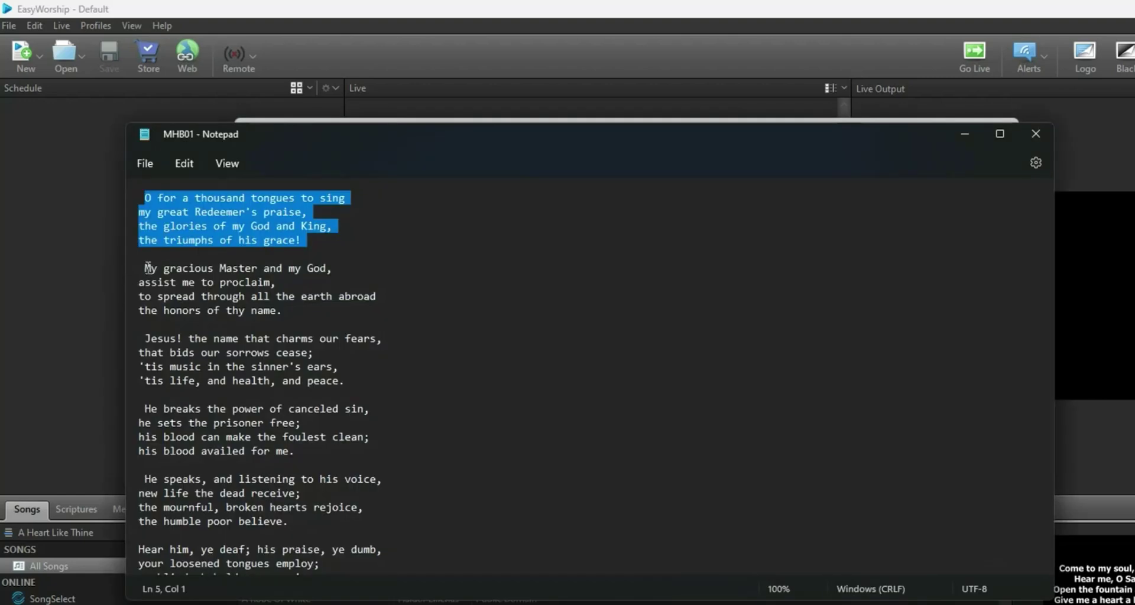
drag(145, 267, 248, 323)
key(ctrl+c)
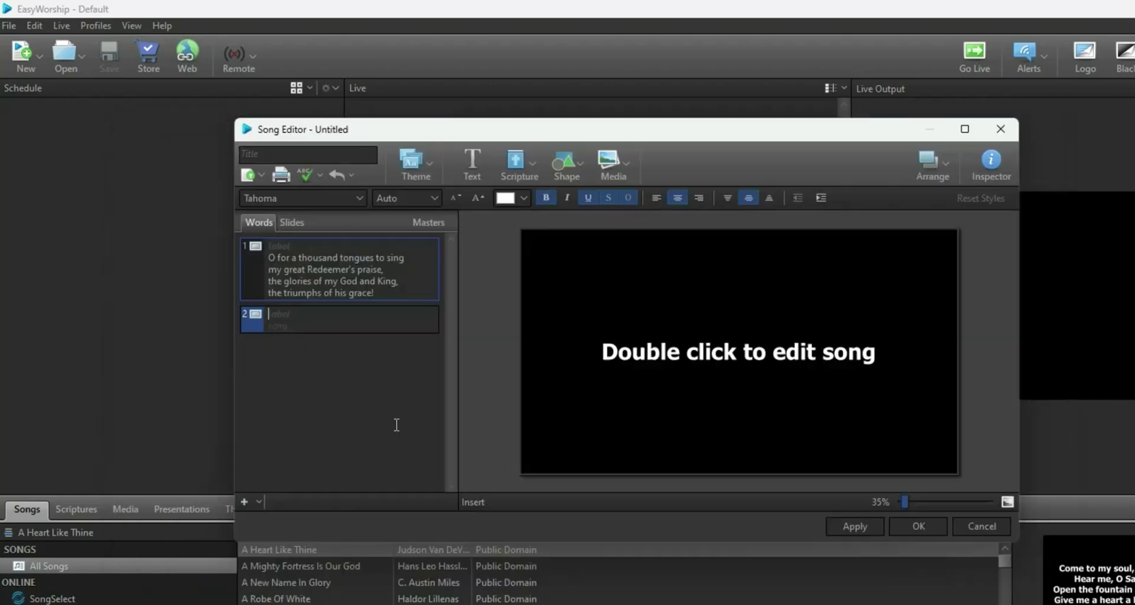
click(285, 330)
key(ctrl+v)
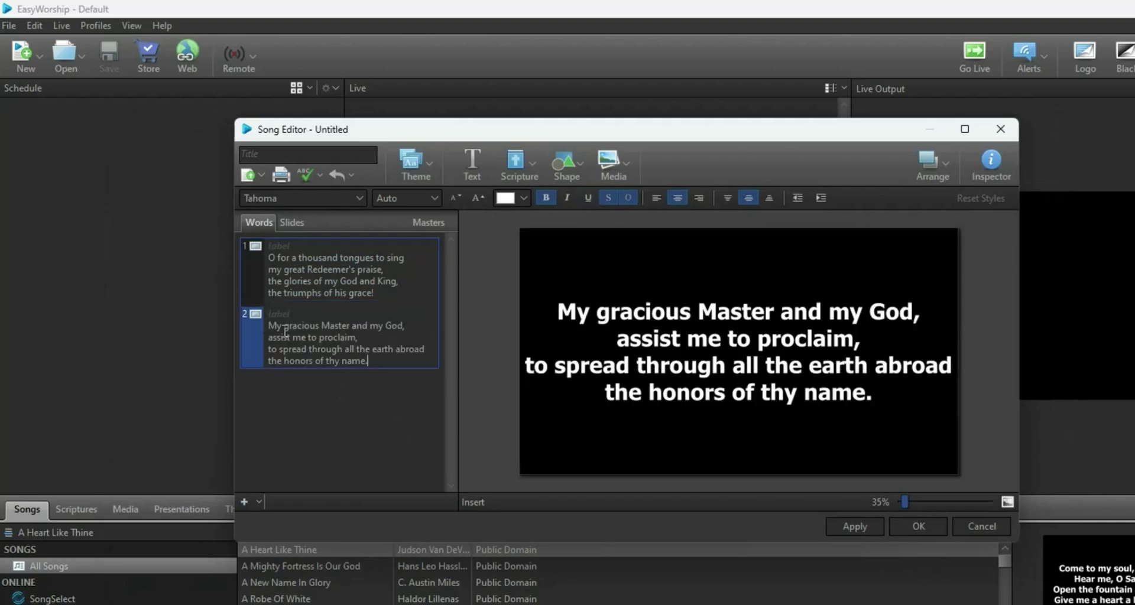
click(244, 502)
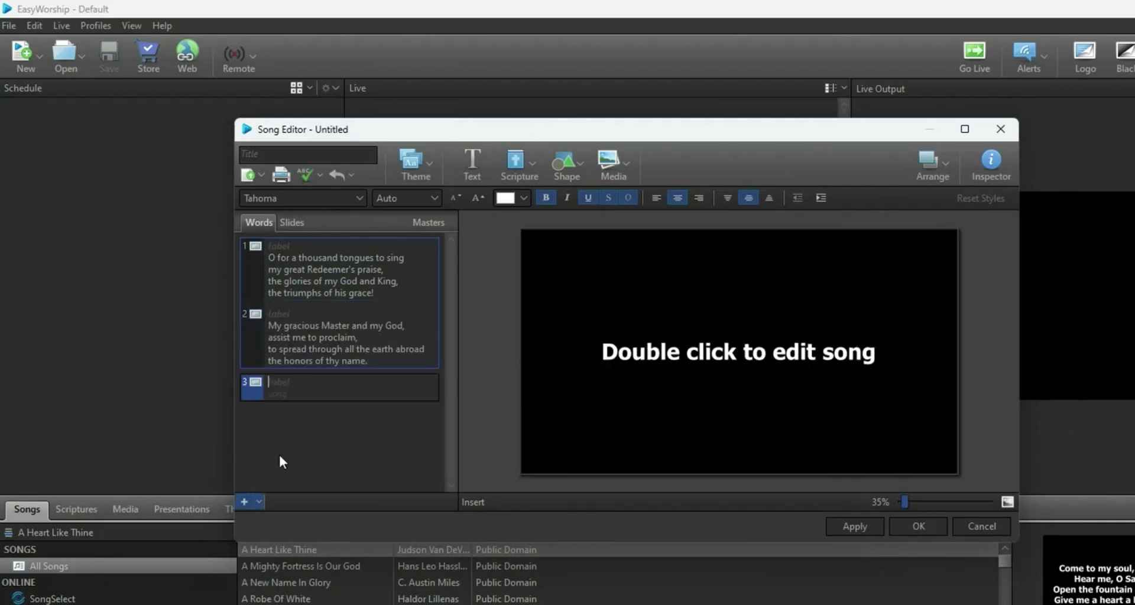
click(307, 395)
key(ctrl+v)
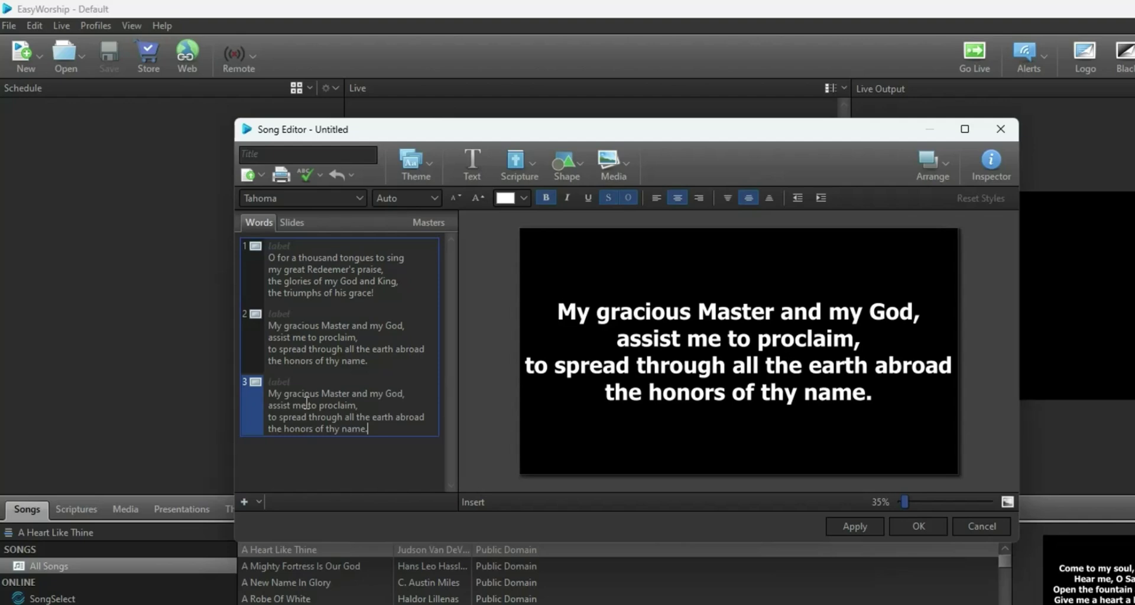
key(Escape)
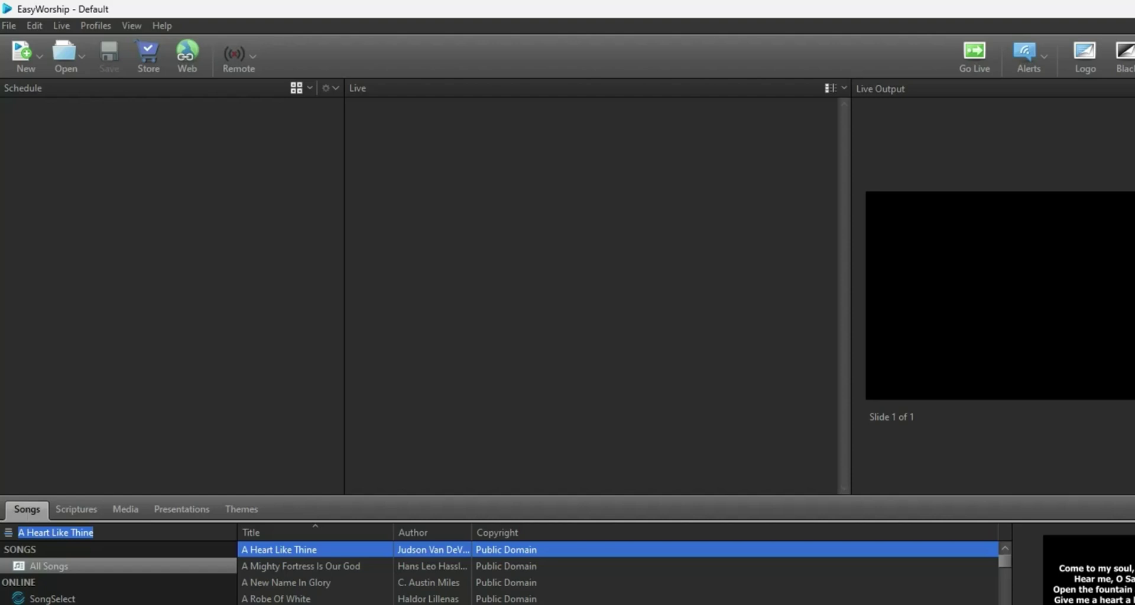
Start a new song and import the Desktop text file MHB01 as seven stanza slides
key(ctrl+n)
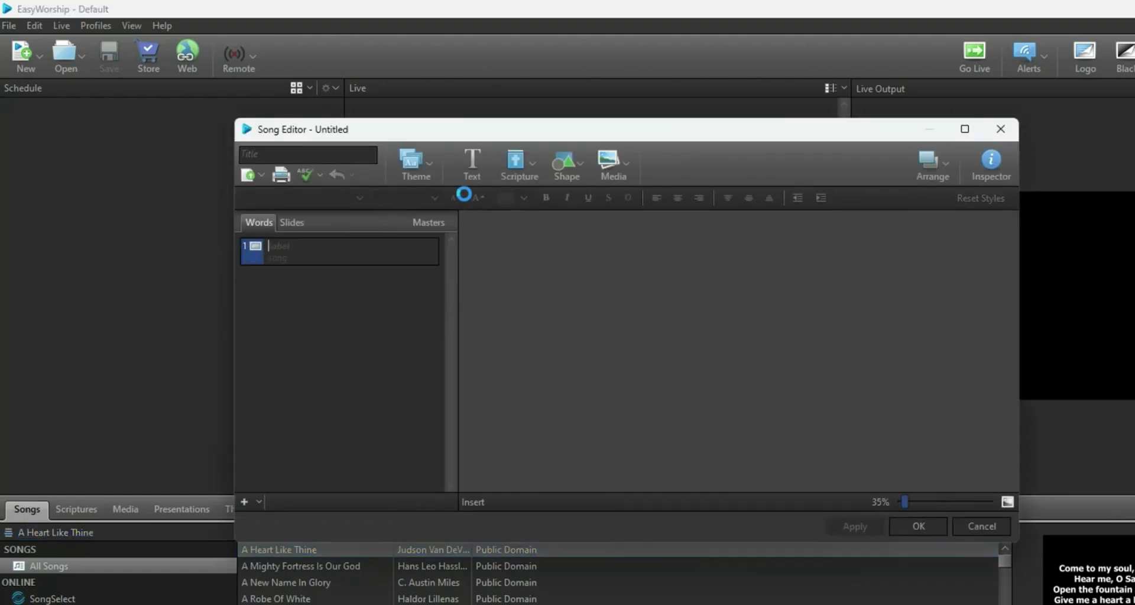
drag(417, 133, 466, 123)
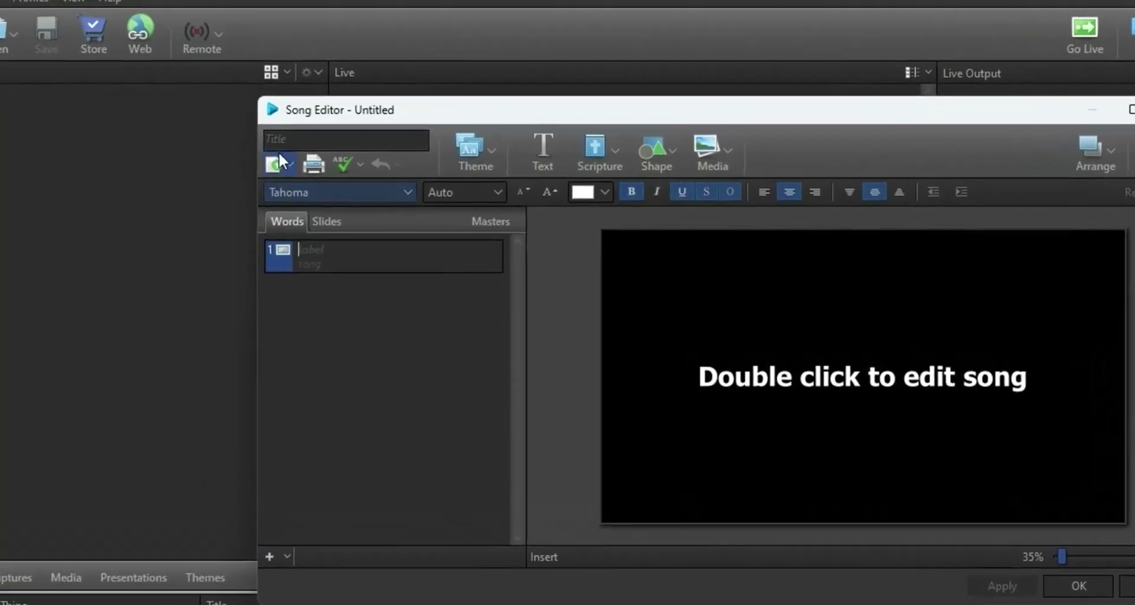
click(276, 163)
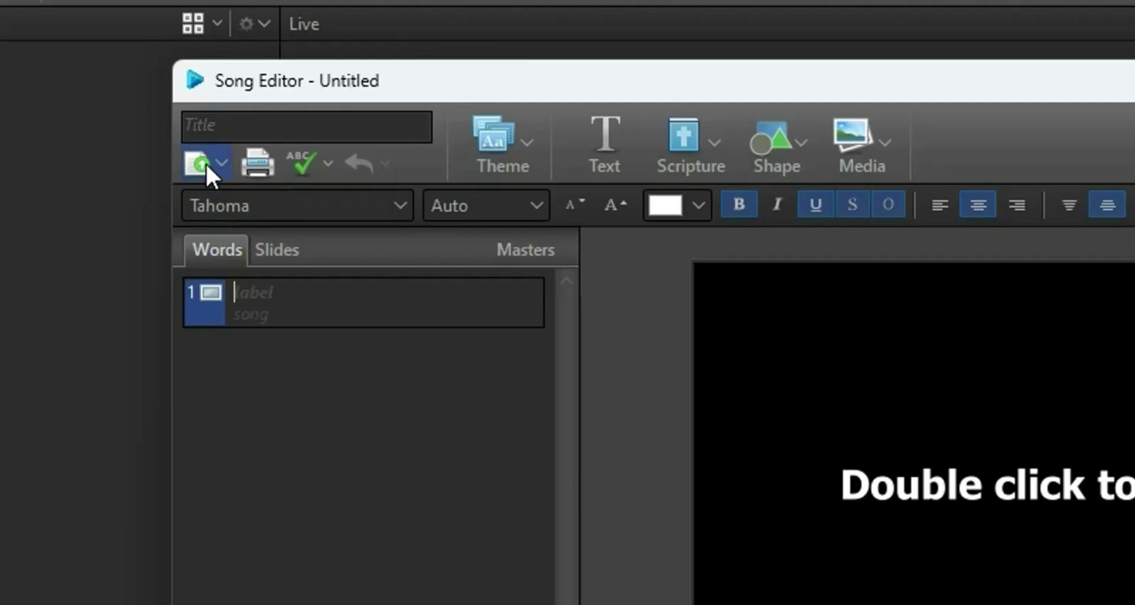
click(198, 161)
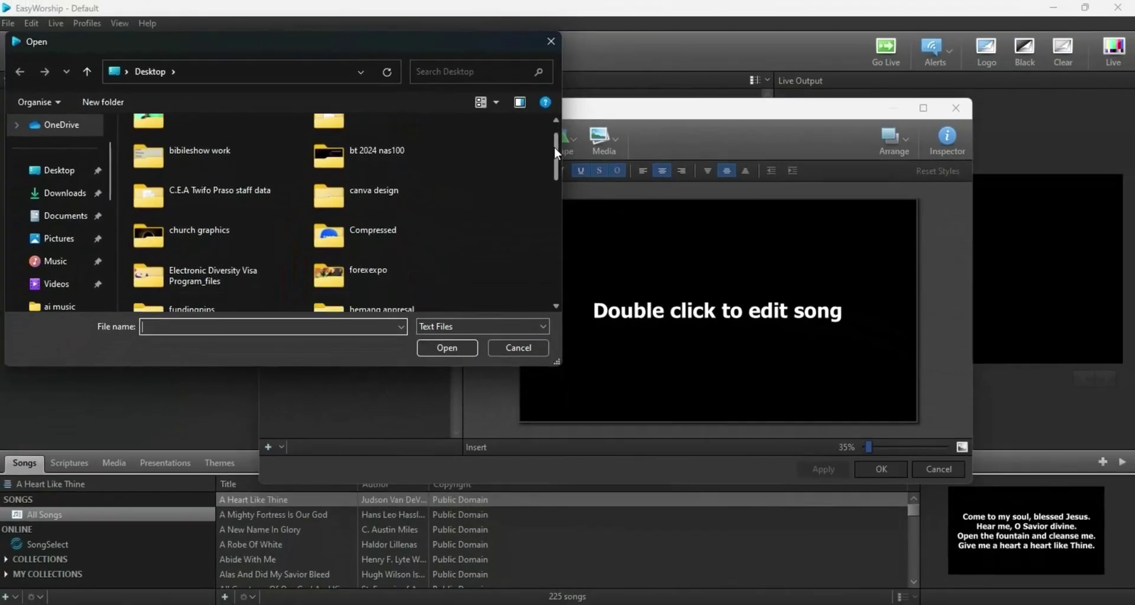
drag(575, 147, 551, 275)
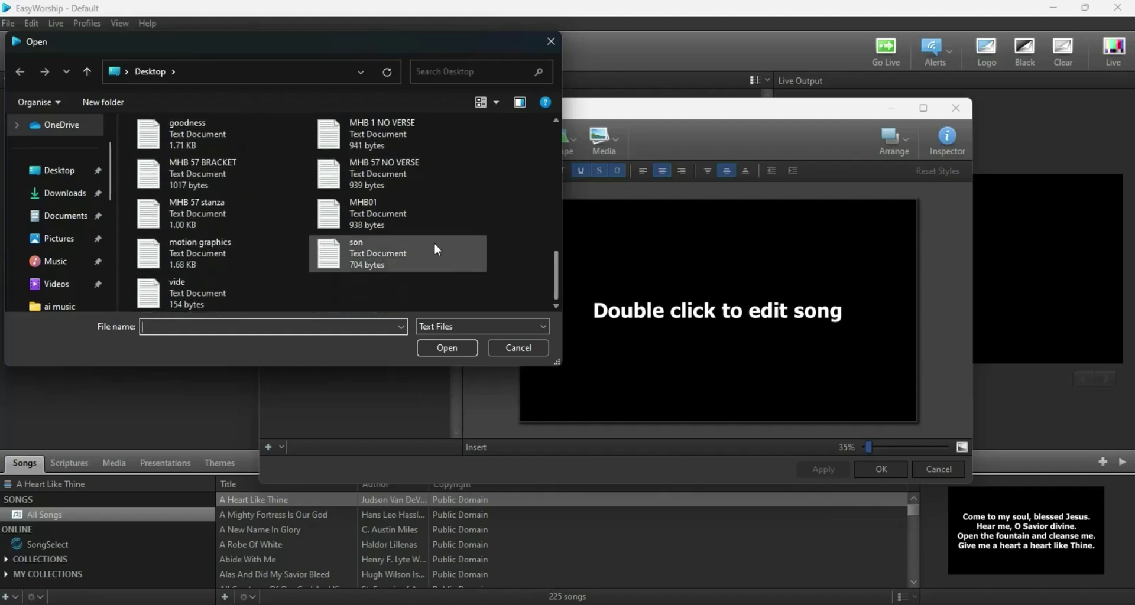
click(400, 223)
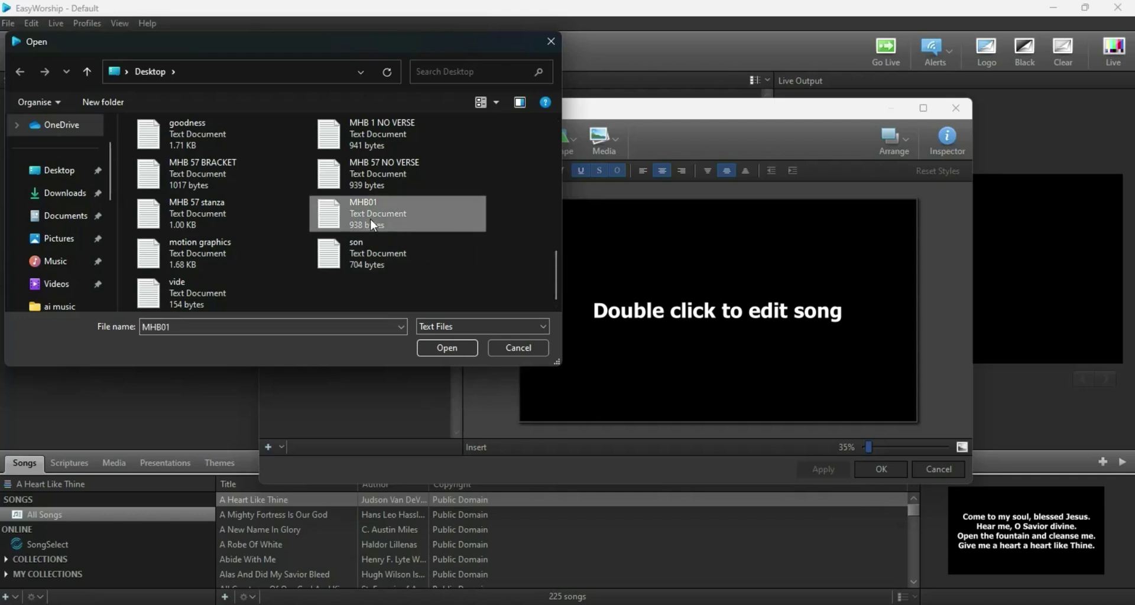
click(455, 348)
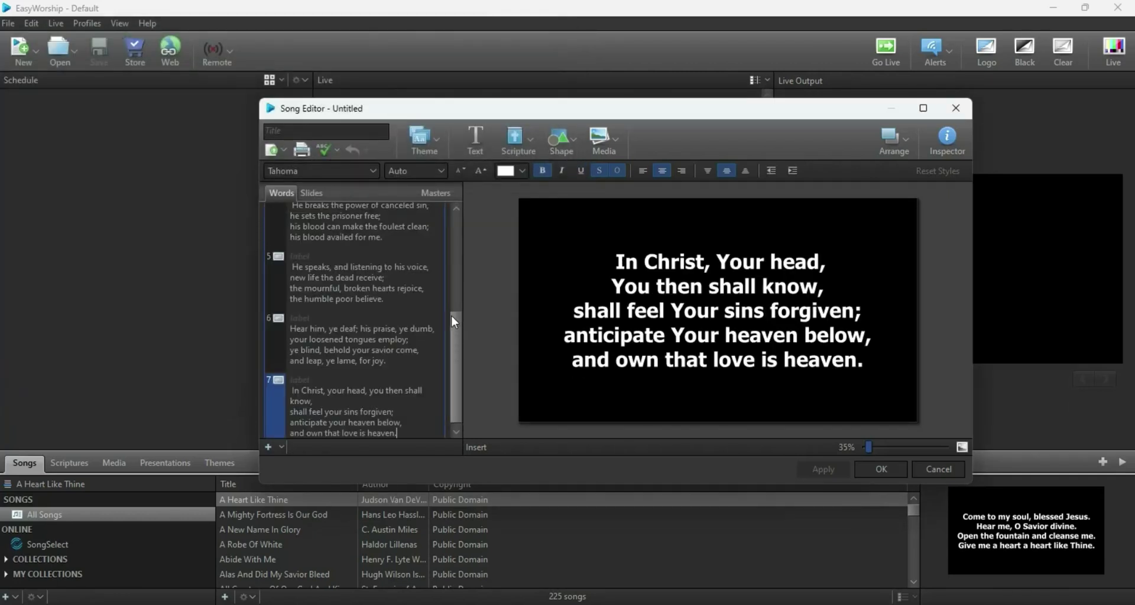
right_click(449, 237)
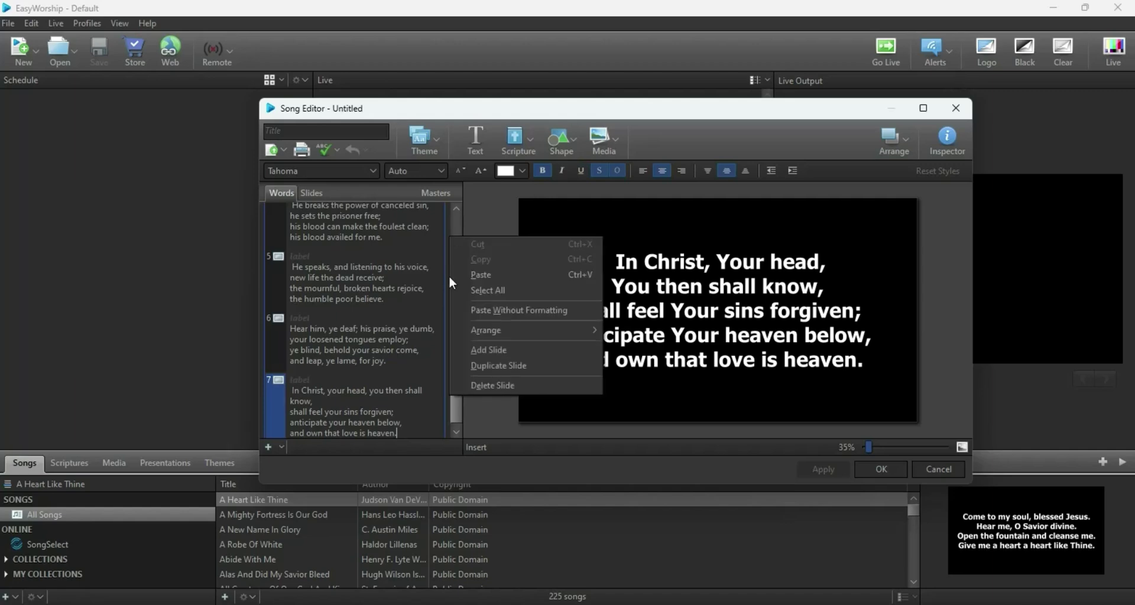
click(454, 413)
scroll(455, 378, up, 3)
scroll(463, 331, up, 3)
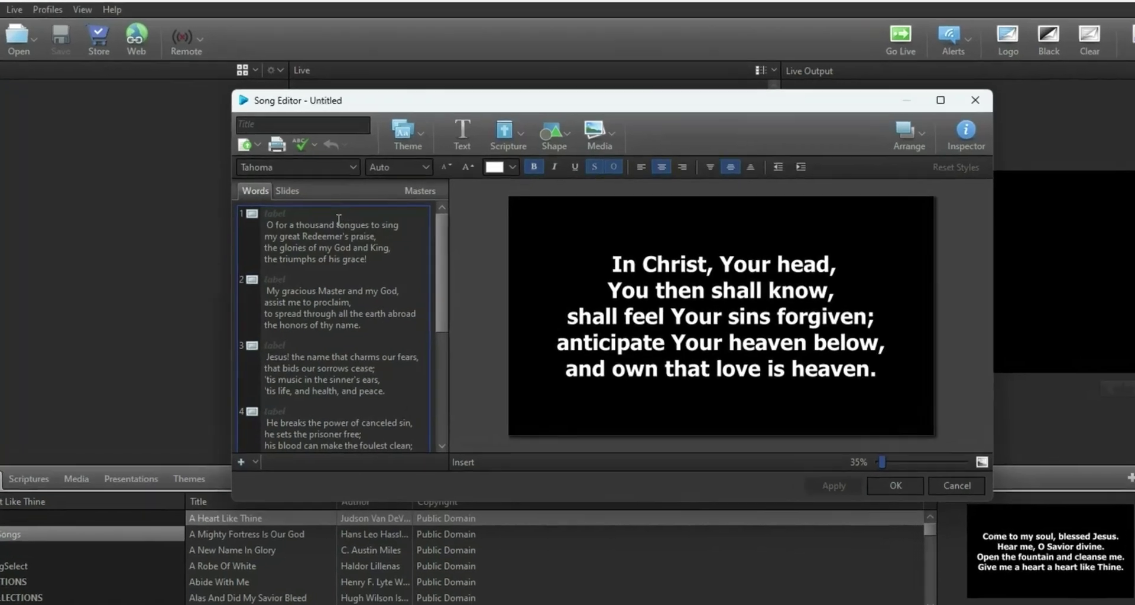
Label the first three slides STANZA 1, STANZA 2 and STANZA 3
click(343, 216)
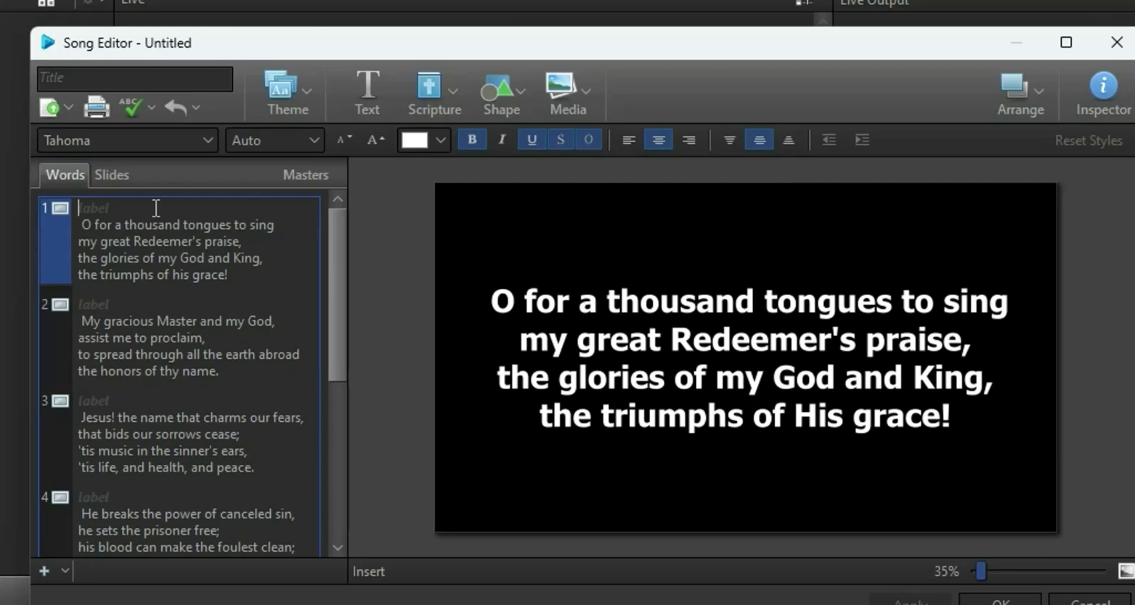
text(STAN)
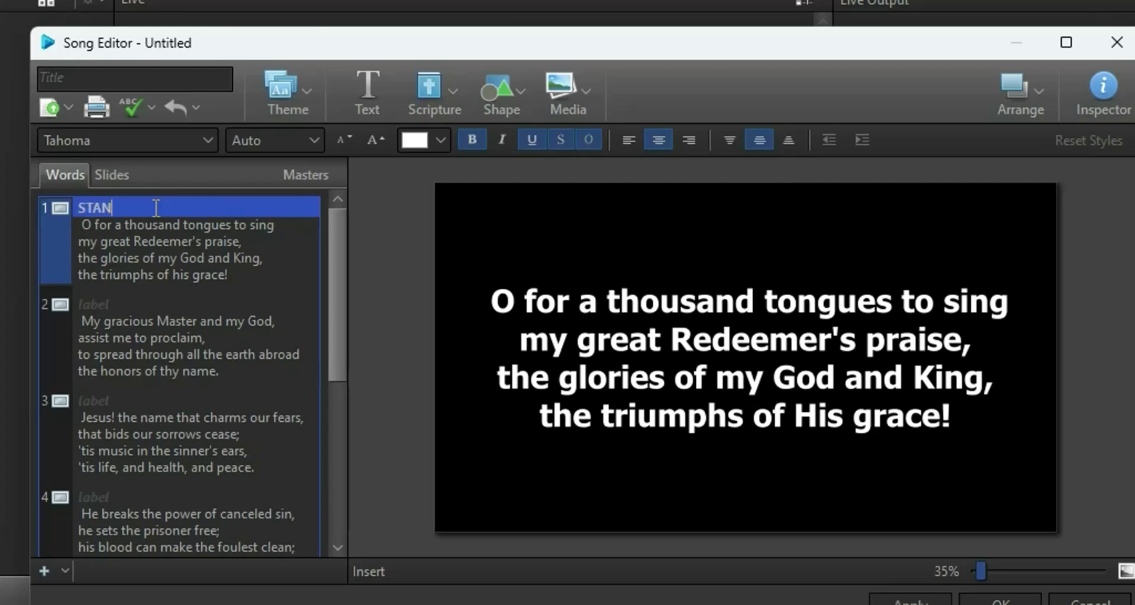
text(ZA 1)
click(118, 299)
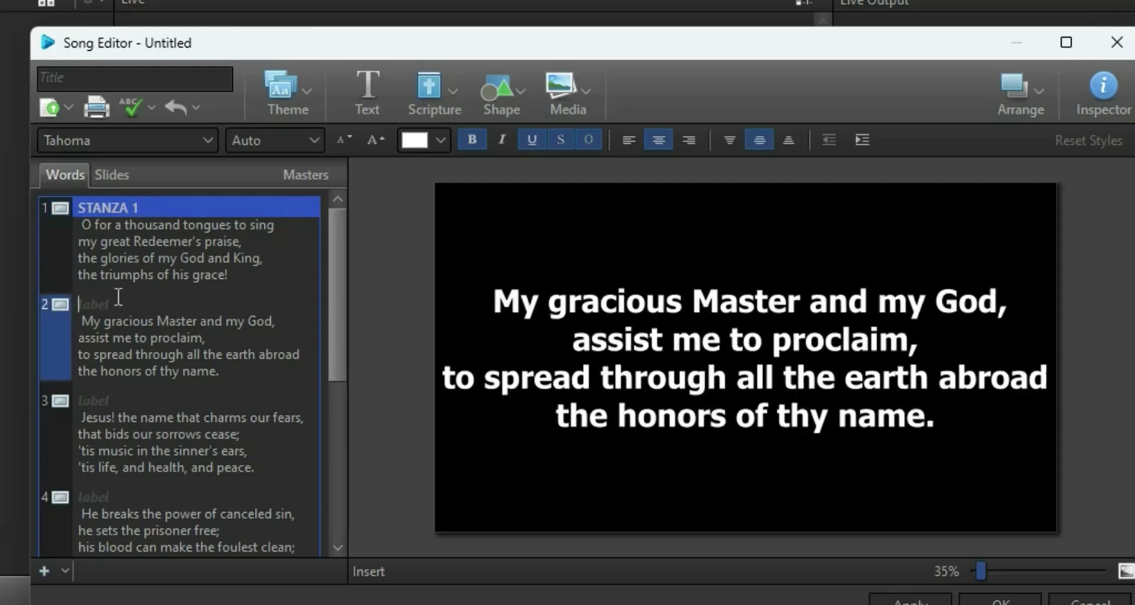
text(STA)
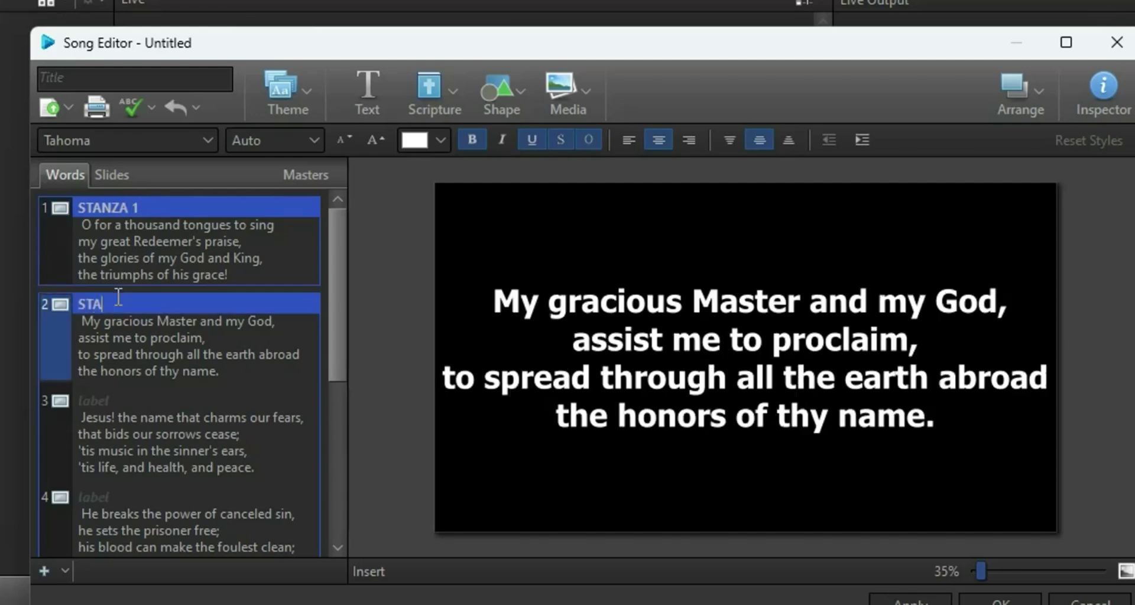
text(NZA 2)
click(119, 403)
click(120, 402)
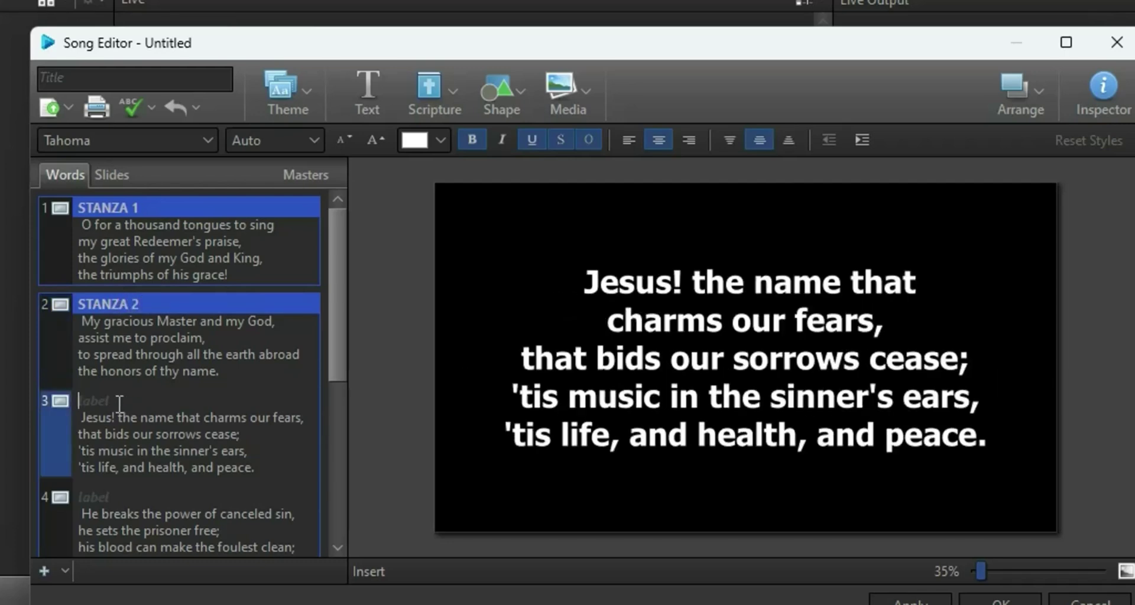
text(STAN)
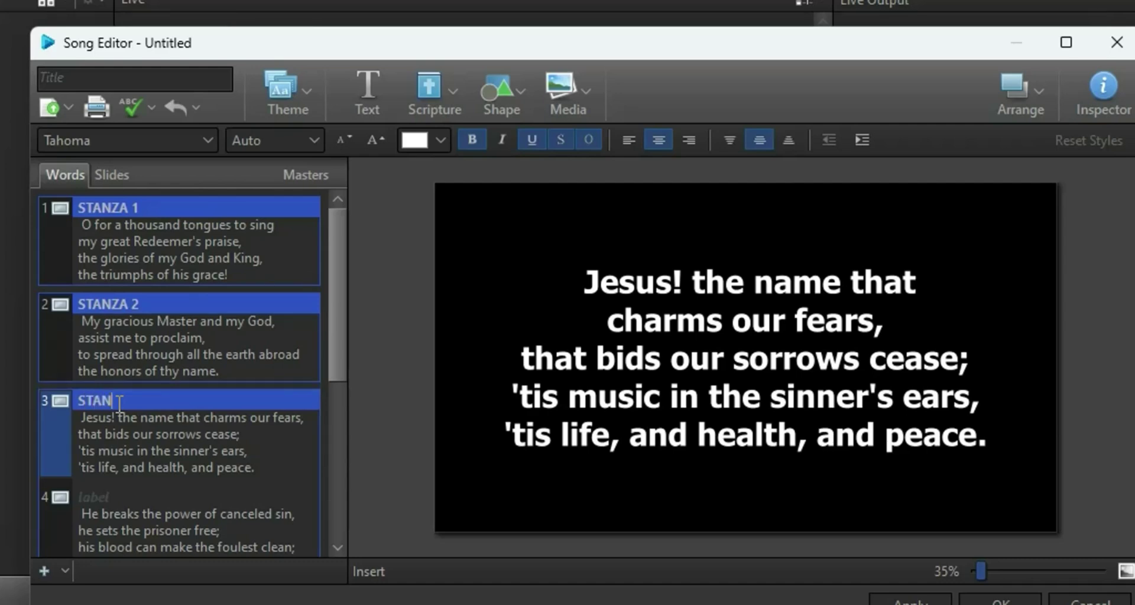
text(ZA 3)
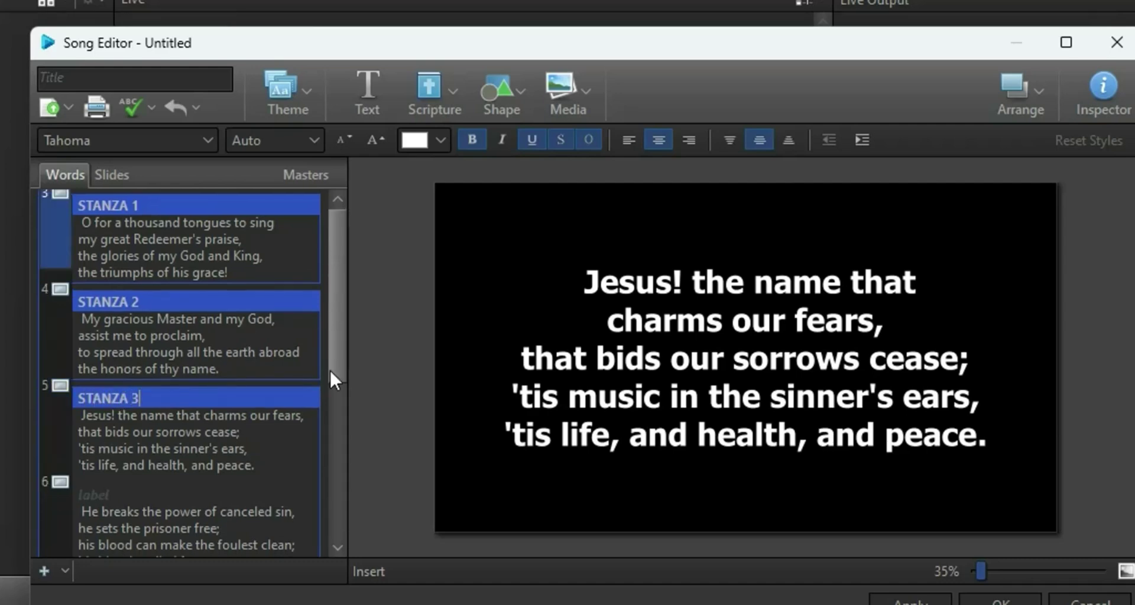
Add the missing comma after 'health' in stanza 3's lyrics
scroll(329, 368, down, 6)
drag(334, 409, 328, 225)
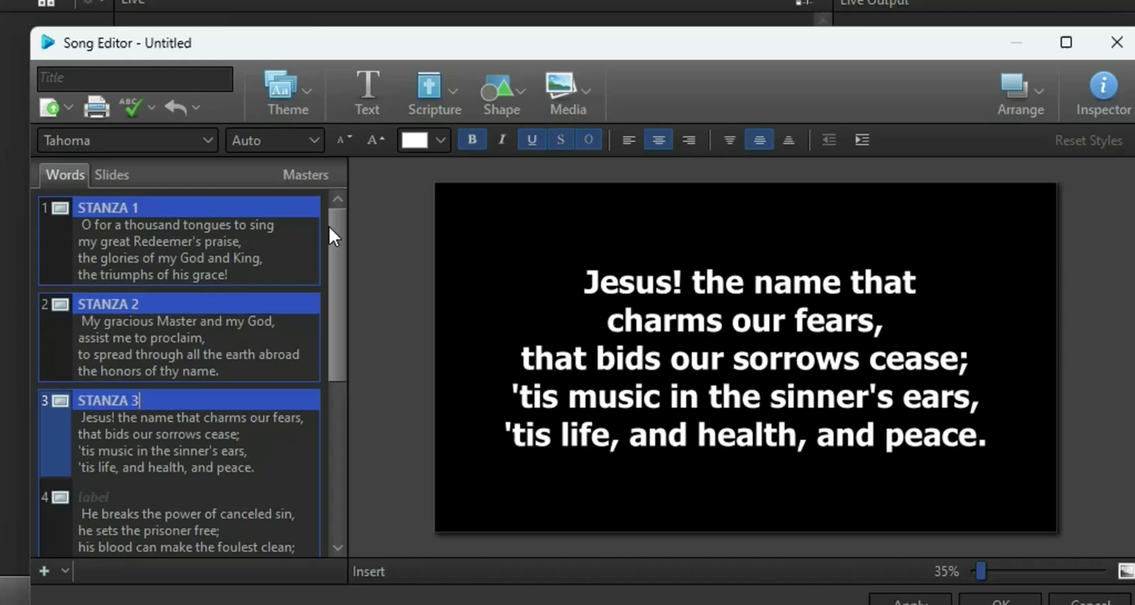
click(186, 468)
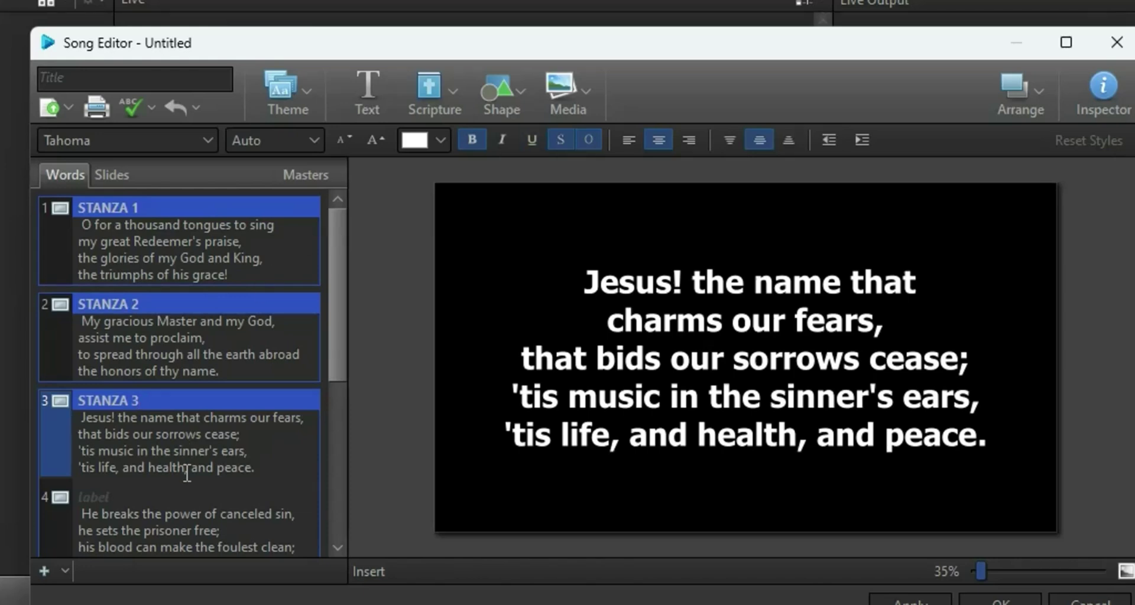
text(,)
click(131, 371)
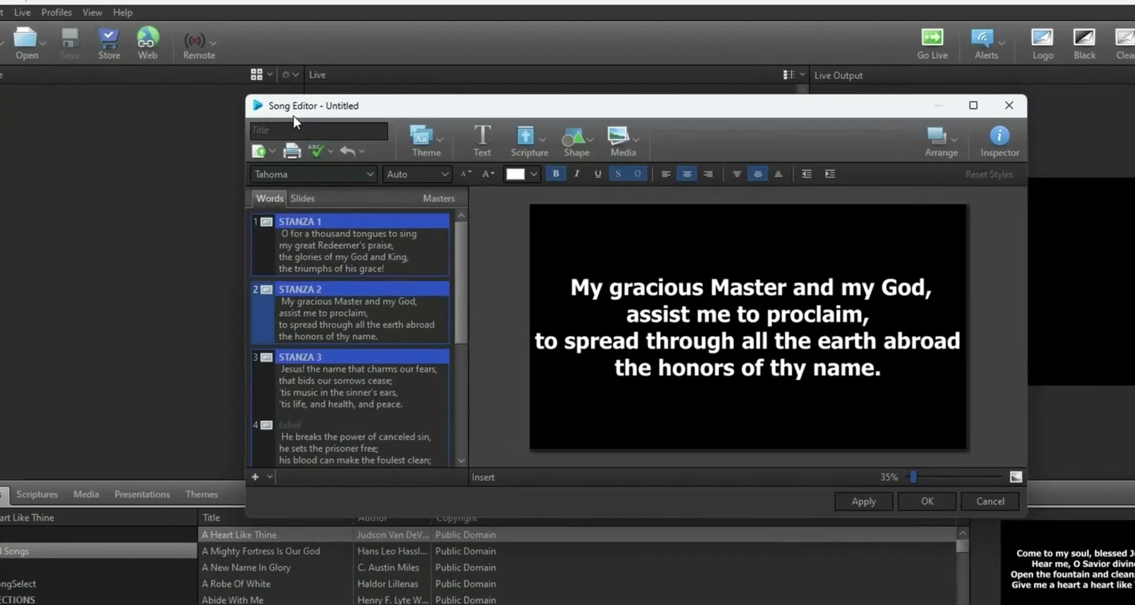
Title the song MBH01, save it, and preview it in the Songs library
click(303, 129)
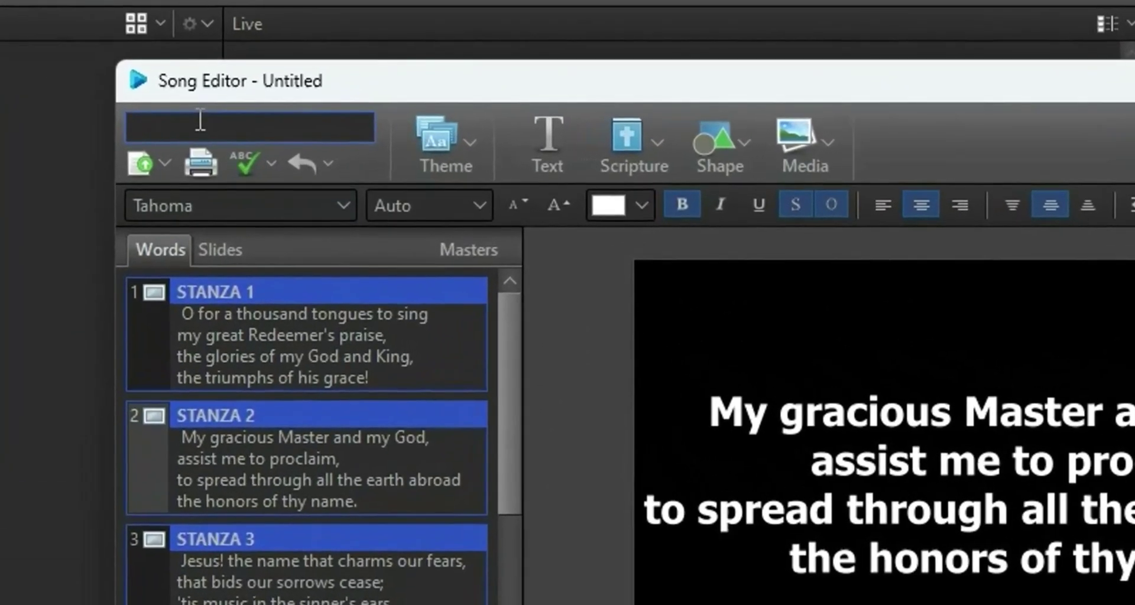
text(MBH01)
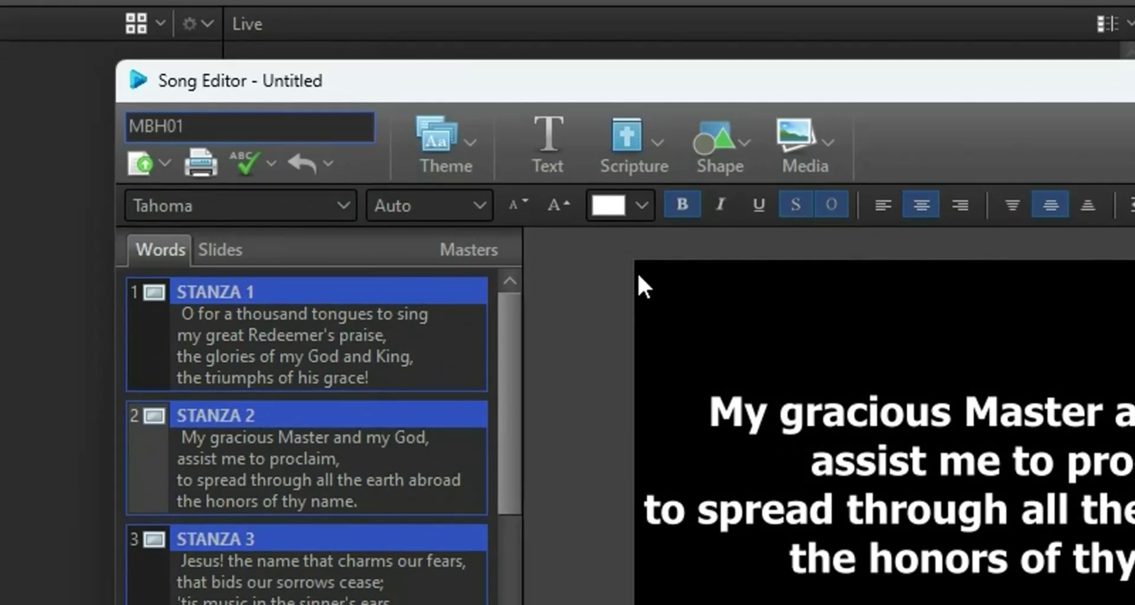
key(Tab)
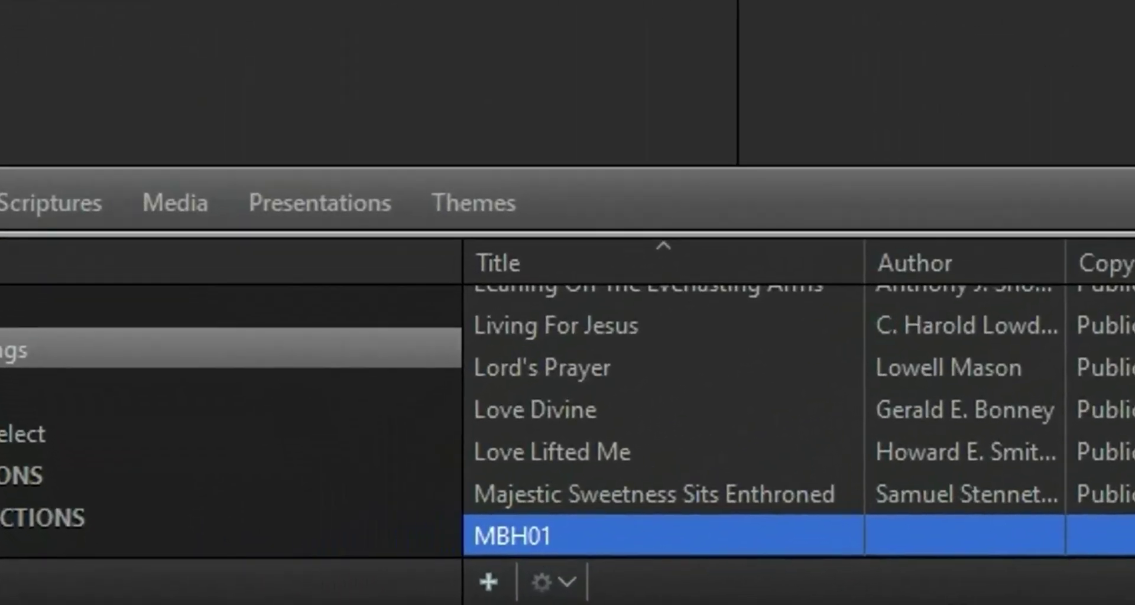
click(523, 547)
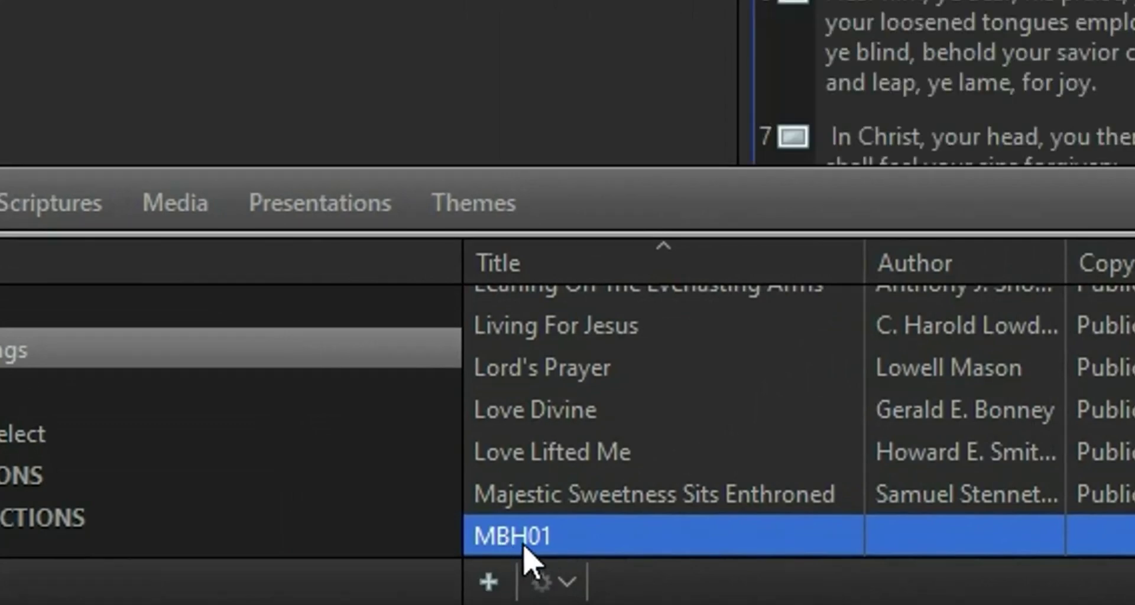